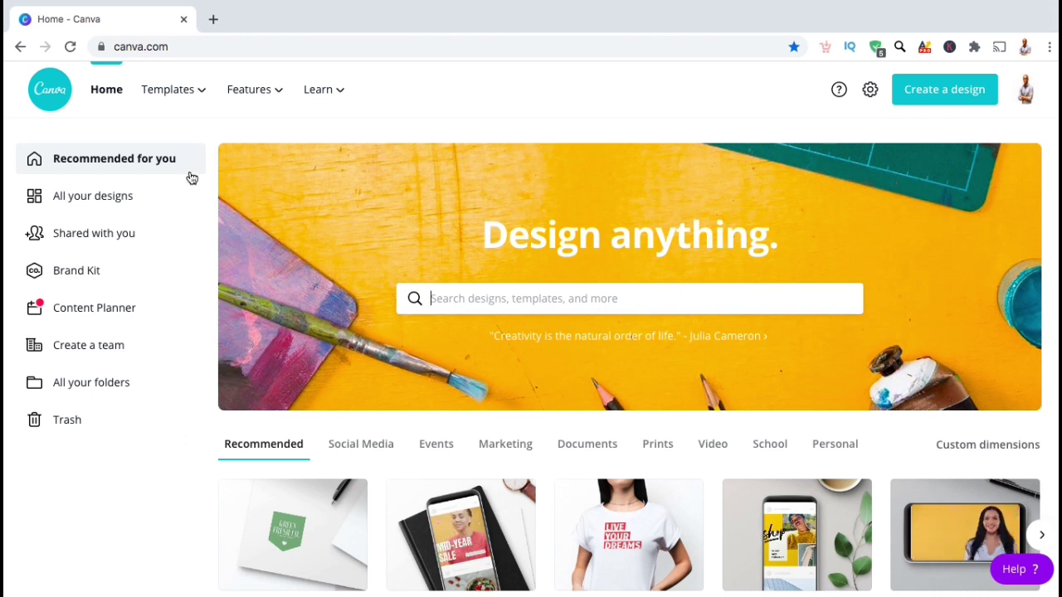
# Browse Canva's T-shirt templates gallery and start a new blank T-shirt design.
pyautogui.moveTo(191, 97)
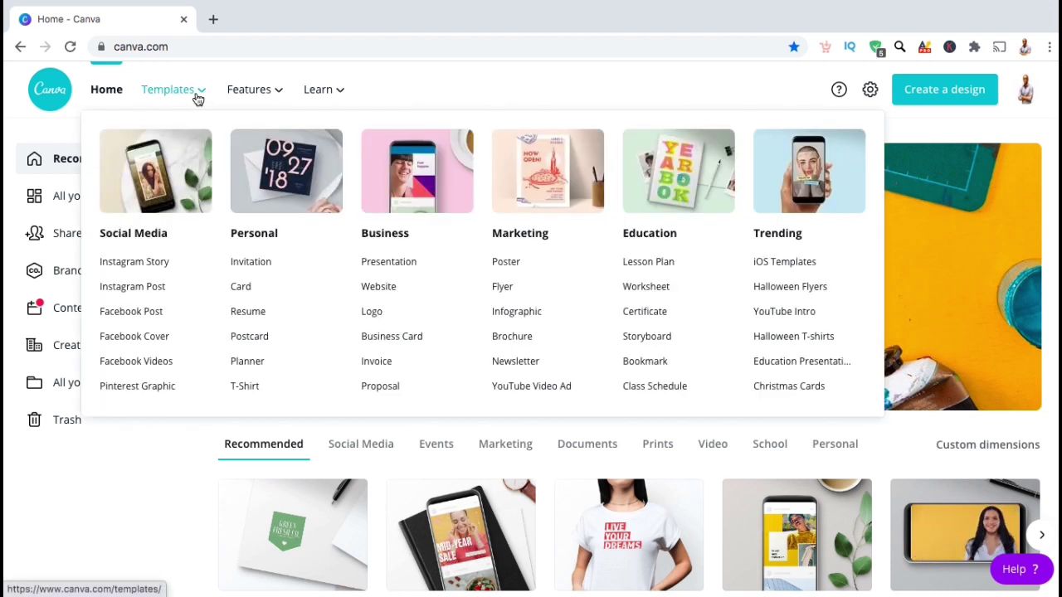
pyautogui.click(255, 399)
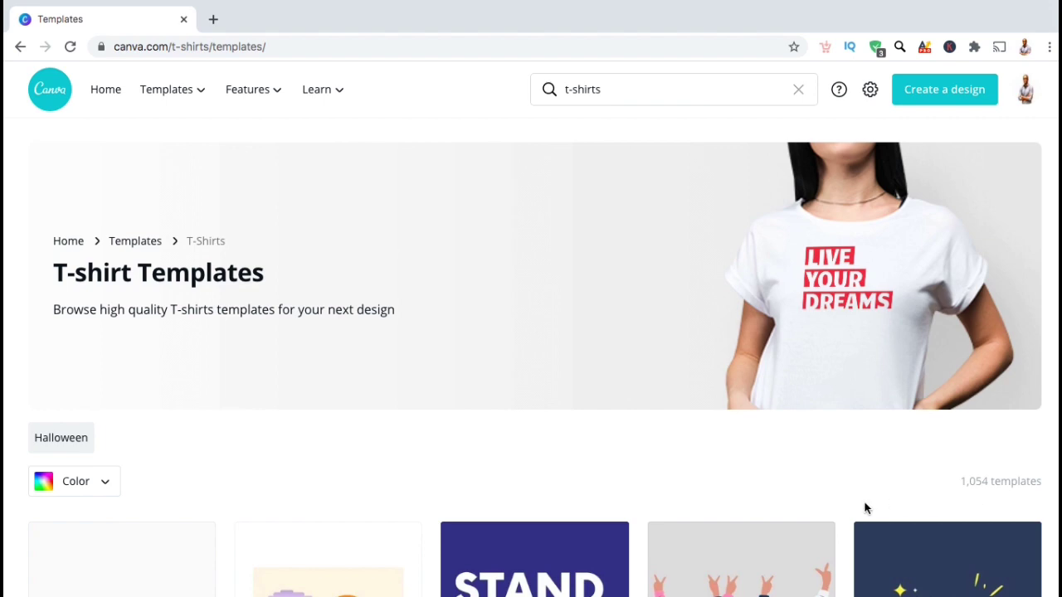
pyautogui.scroll(-3, 840, 508)
pyautogui.scroll(-5, 840, 510)
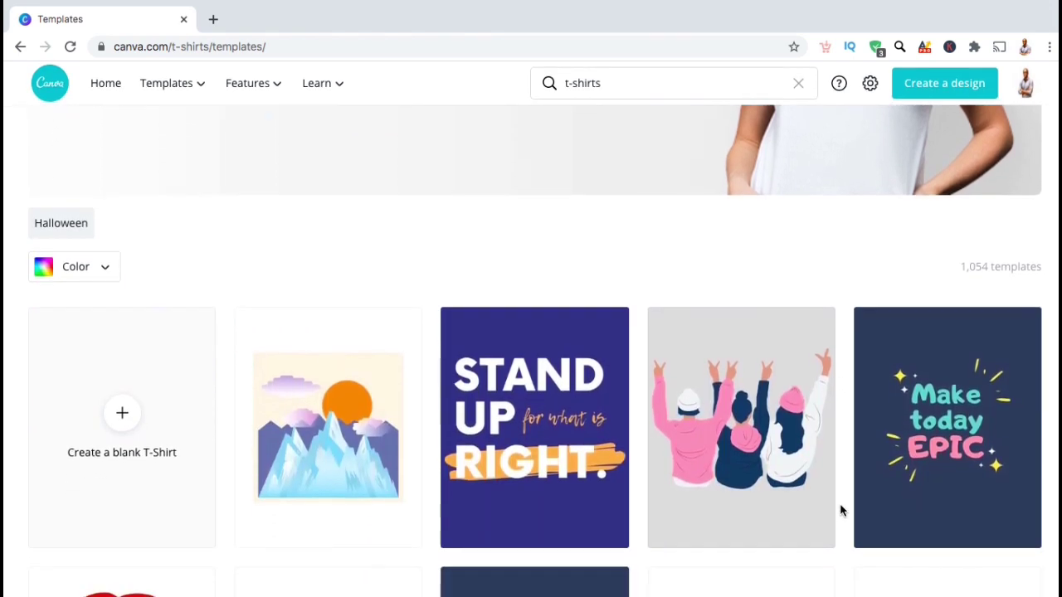
pyautogui.scroll(-4, 839, 511)
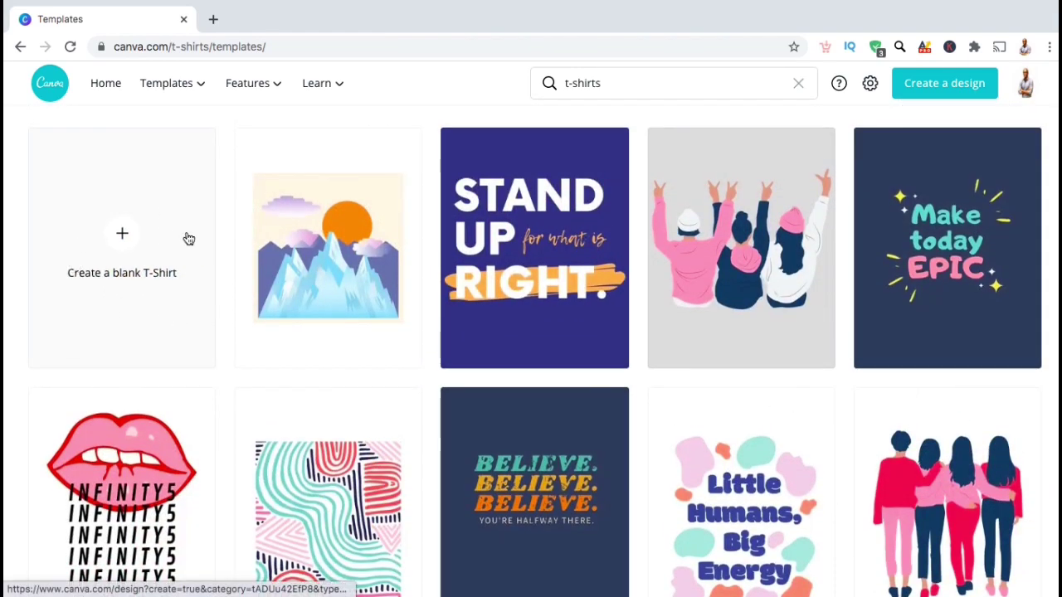
pyautogui.click(134, 270)
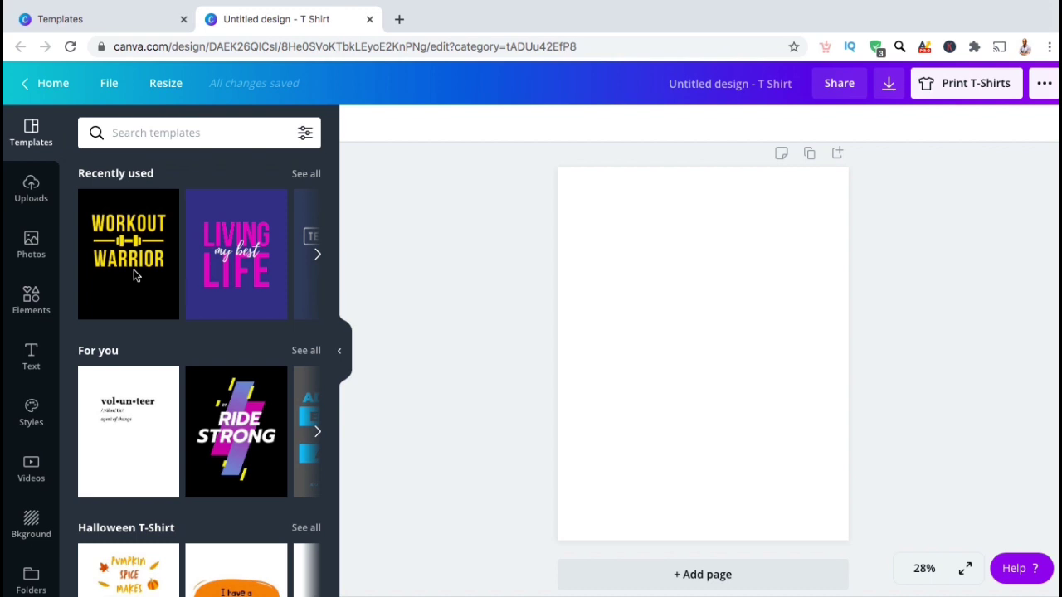
# Upload Fish Blue.png from the computer and place it on the T-shirt page.
pyautogui.click(37, 202)
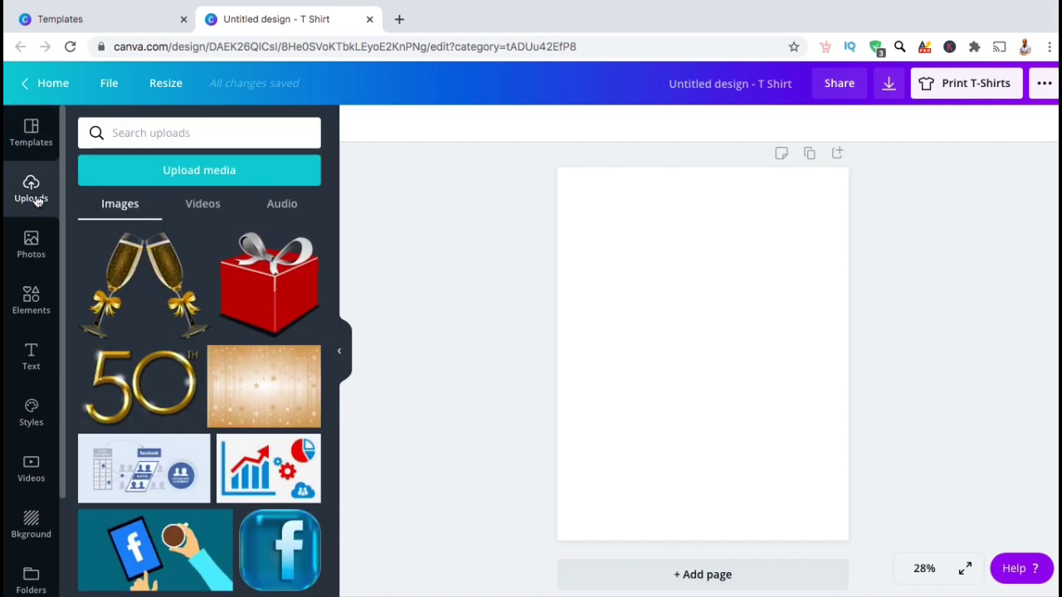
pyautogui.click(117, 176)
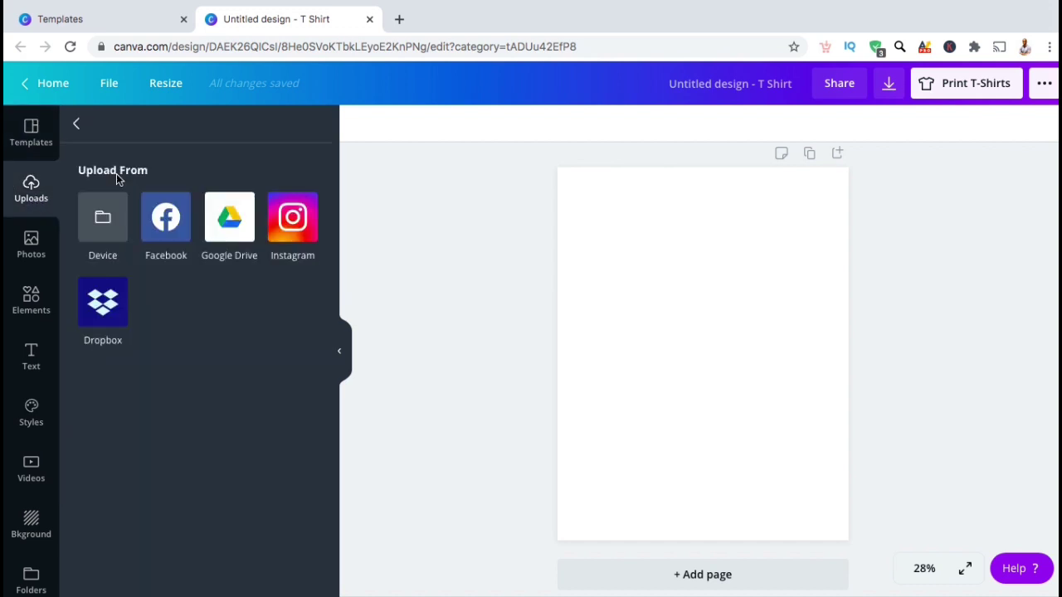
pyautogui.click(106, 217)
pyautogui.click(351, 135)
pyautogui.doubleClick(351, 135)
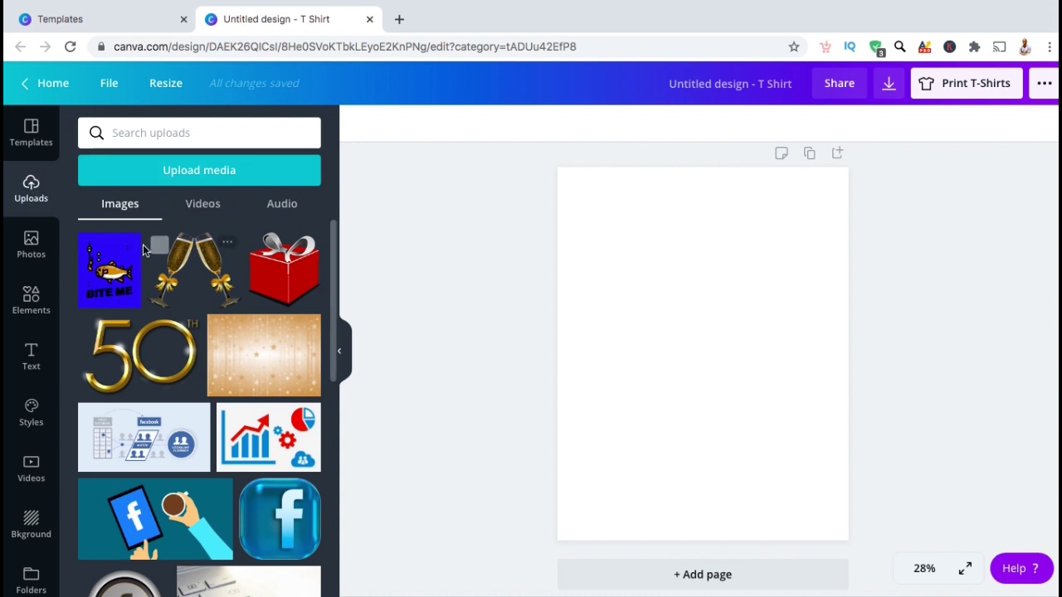
pyautogui.moveTo(116, 262); pyautogui.dragTo(574, 274)
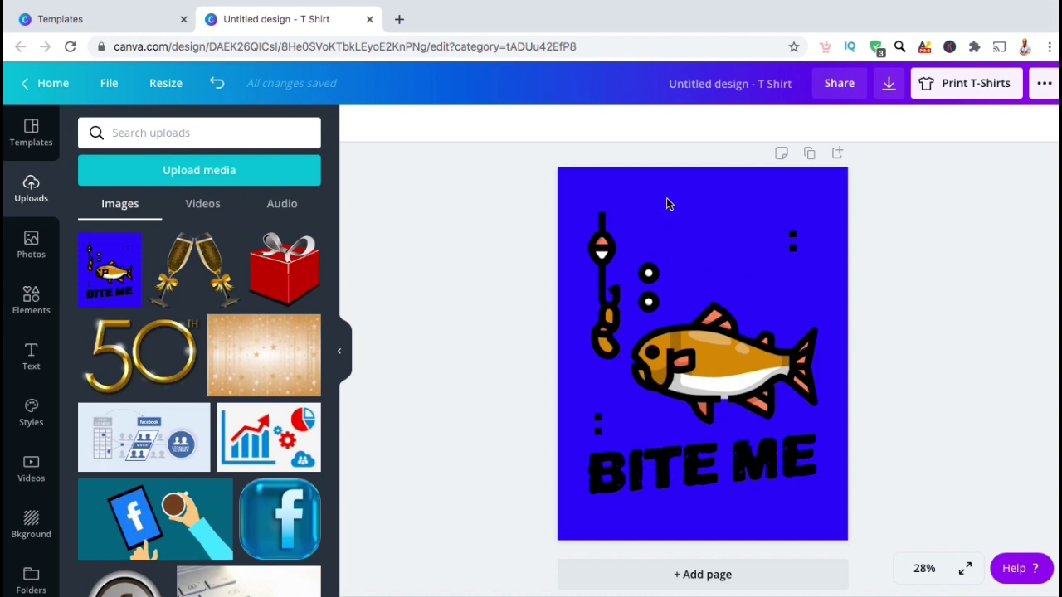
pyautogui.click(684, 242)
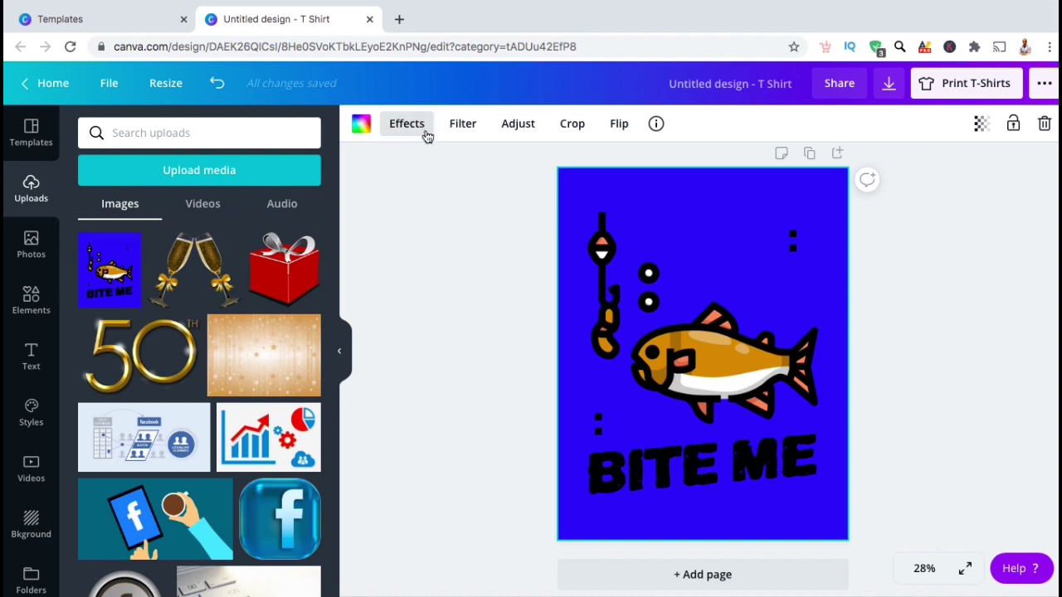
# Apply Background Remover to the fish image, keeping only the fish, hook and BITE ME text.
pyautogui.click(406, 124)
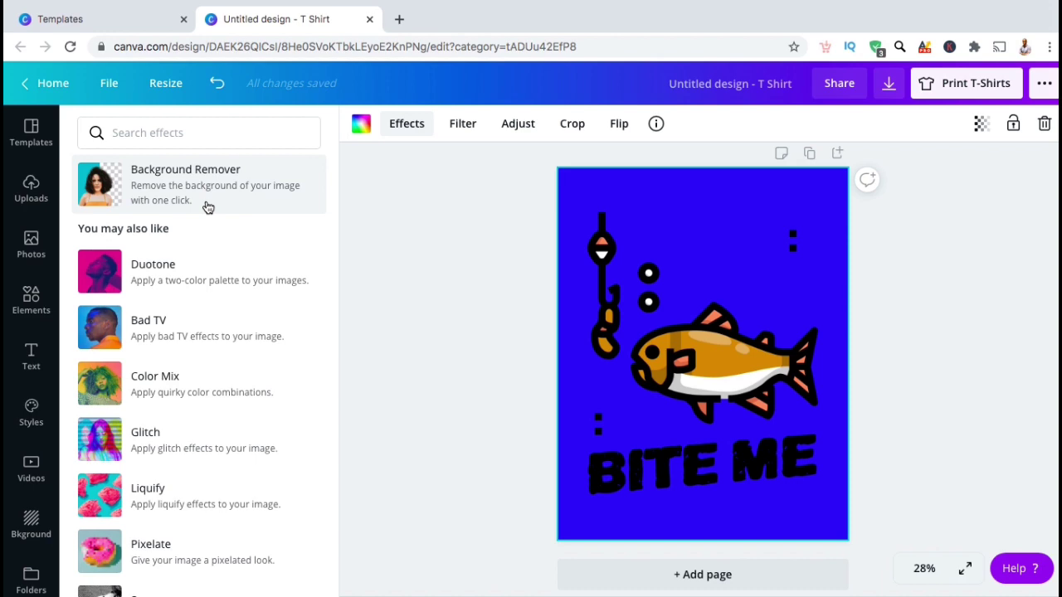
pyautogui.click(208, 207)
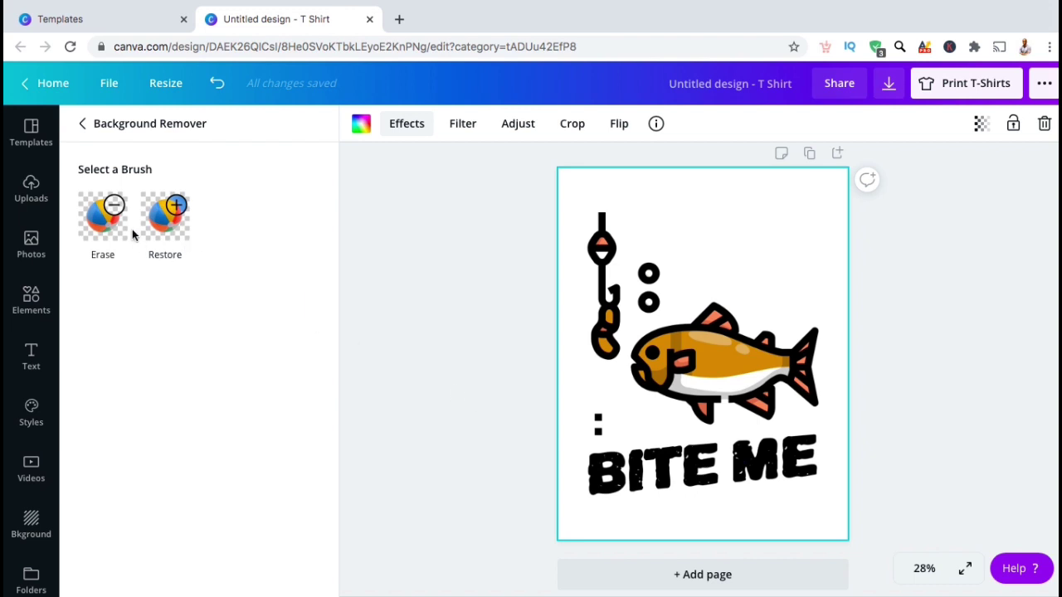
pyautogui.click(167, 240)
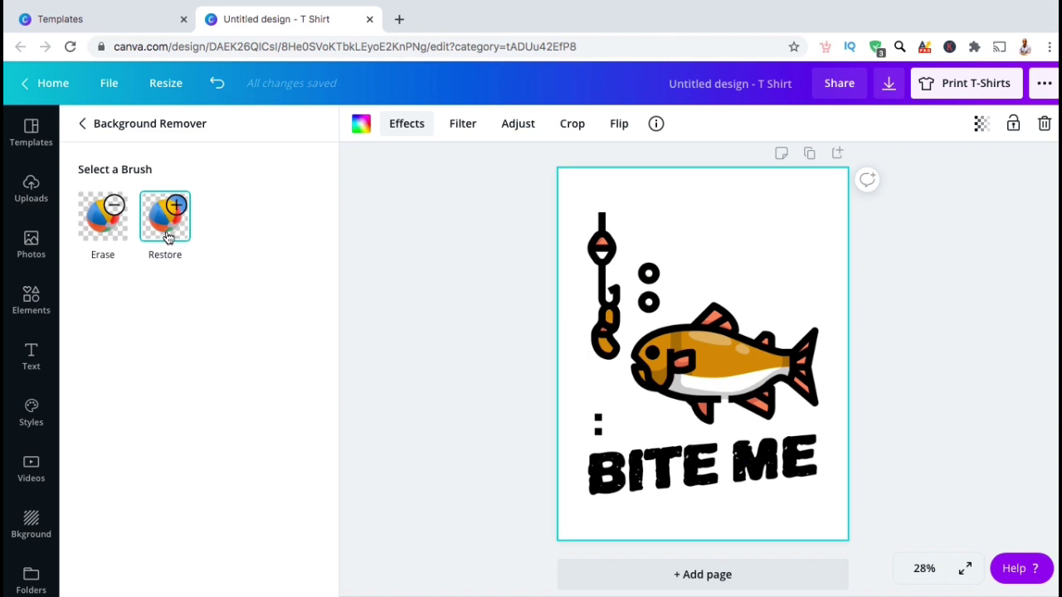
pyautogui.click(168, 237)
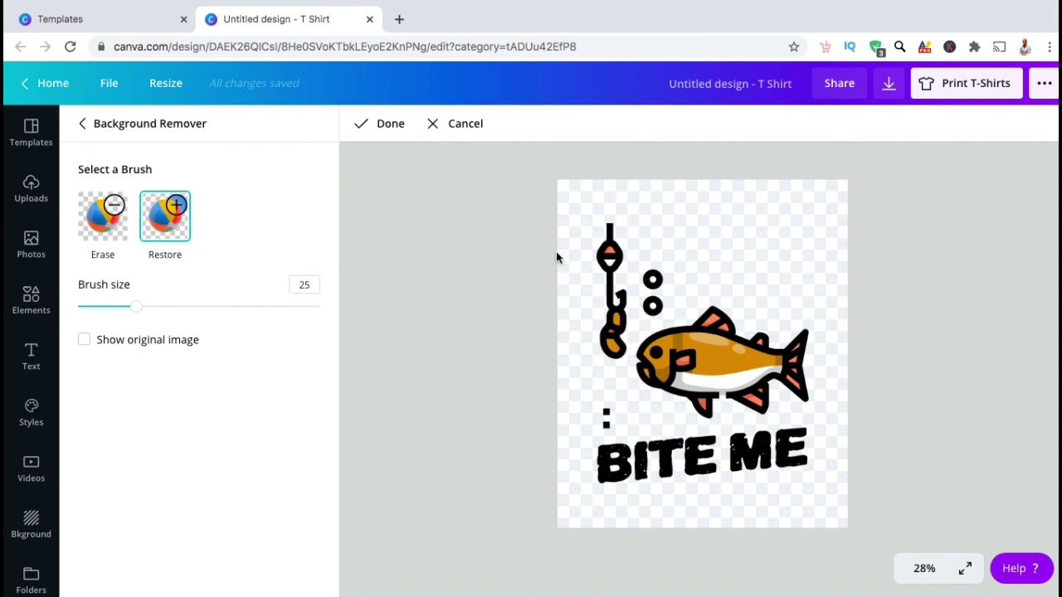
pyautogui.moveTo(752, 297)
pyautogui.mouseDown()
pyautogui.moveTo(759, 304)
pyautogui.moveTo(740, 297)
pyautogui.moveTo(773, 304)
pyautogui.mouseUp()
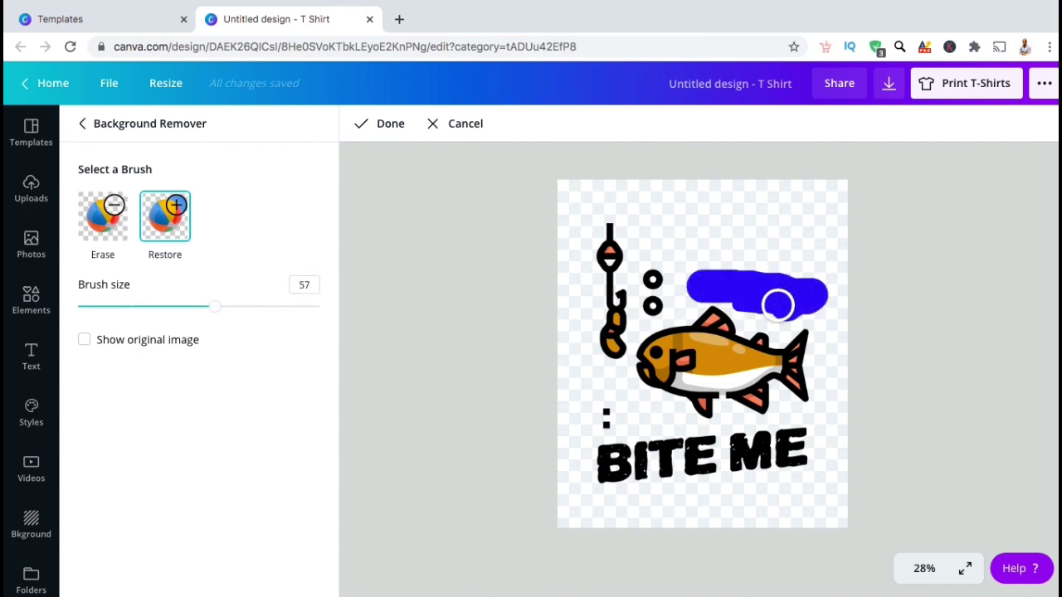
pyautogui.click(116, 240)
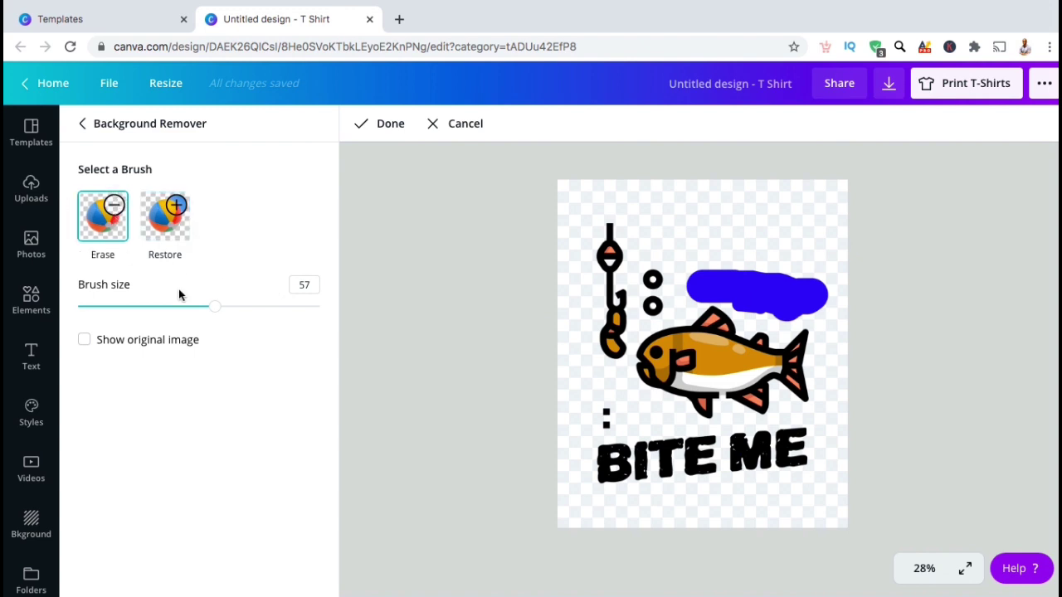
pyautogui.moveTo(212, 309); pyautogui.dragTo(256, 307)
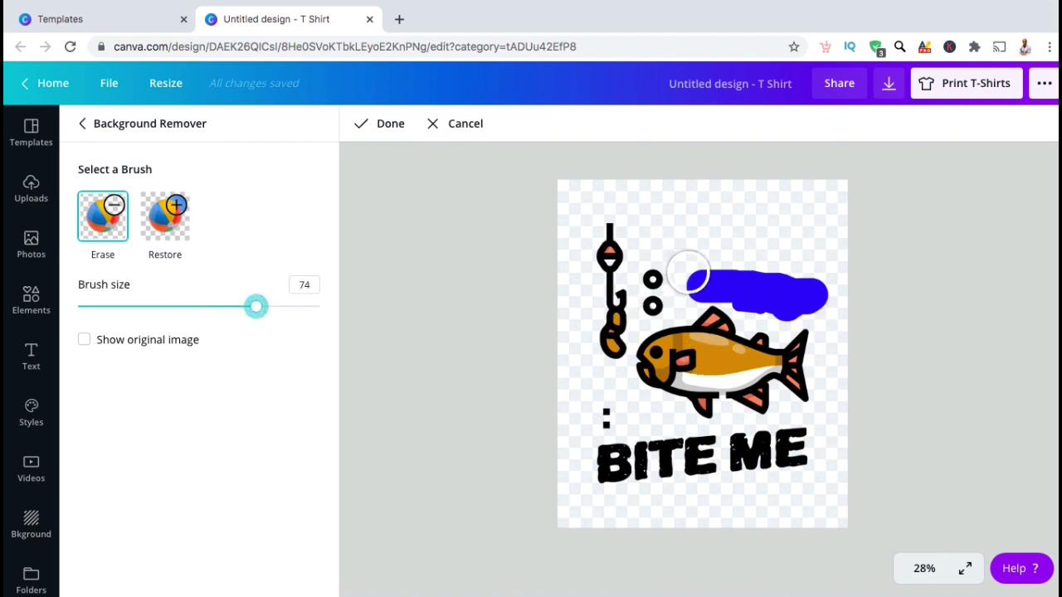
pyautogui.moveTo(768, 276)
pyautogui.mouseDown()
pyautogui.moveTo(813, 298)
pyautogui.moveTo(787, 277)
pyautogui.mouseUp()
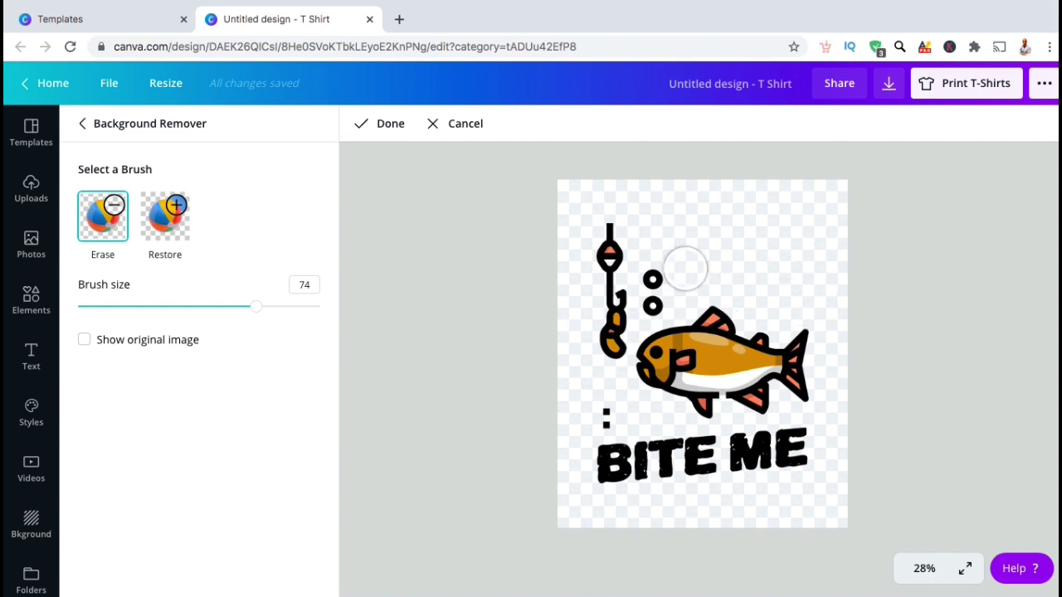
pyautogui.click(389, 134)
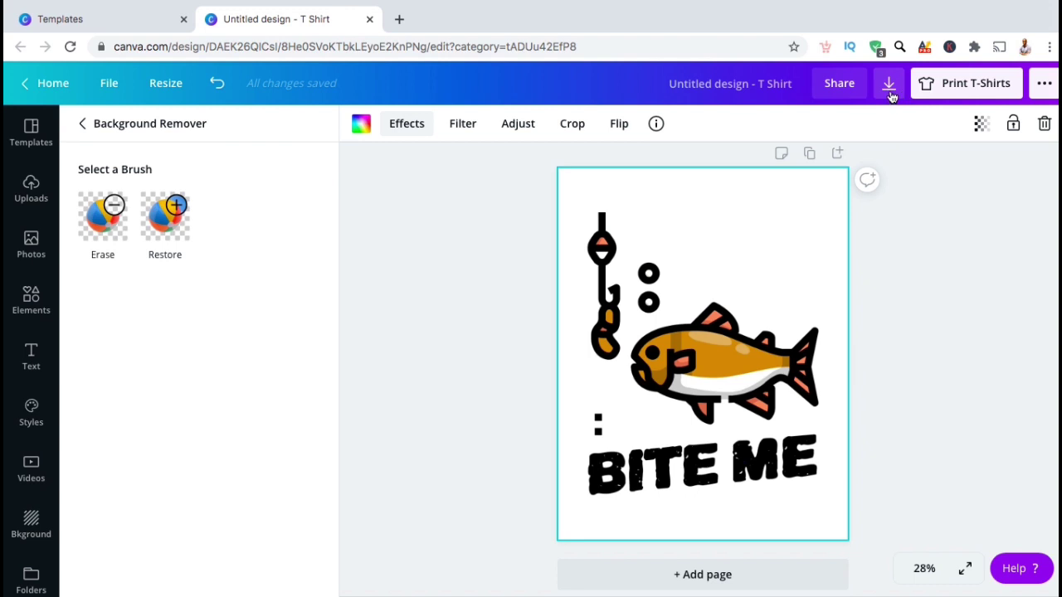
# Set the PNG download to 1.5× size (2333 x 3000 px) with a transparent background.
pyautogui.click(891, 96)
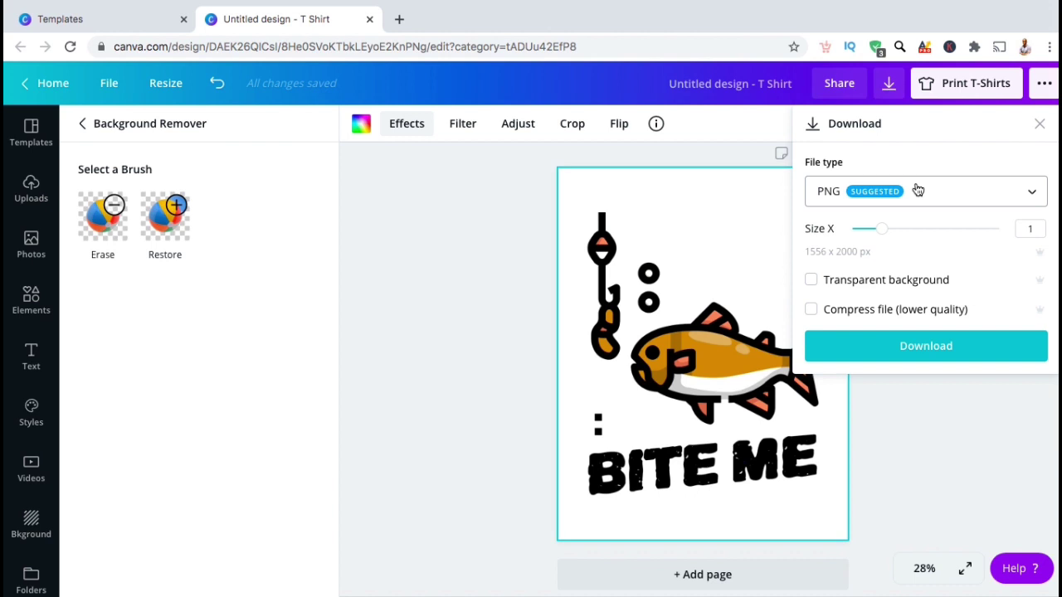
pyautogui.click(884, 232)
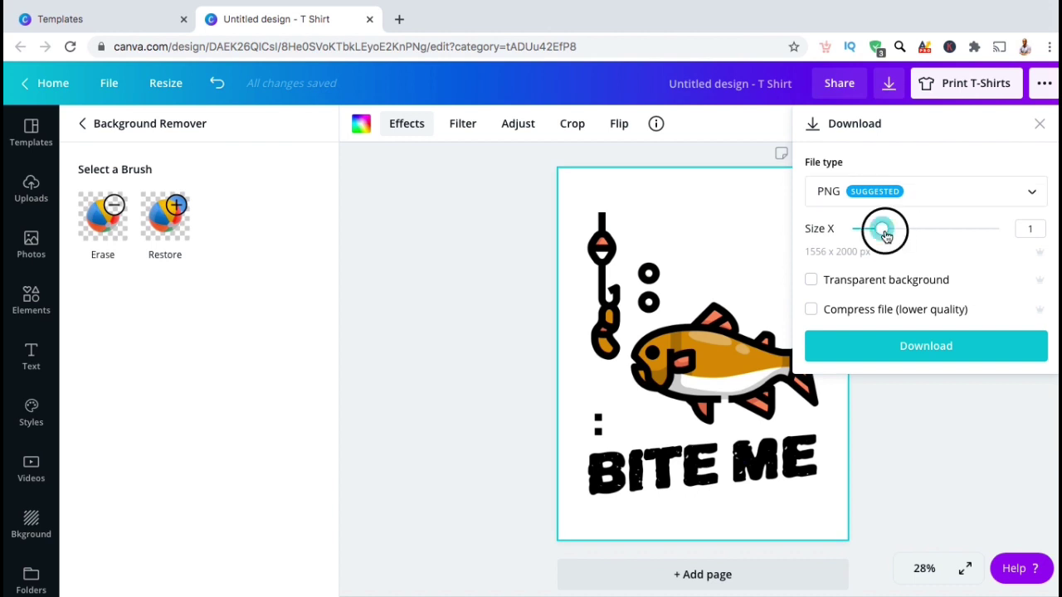
pyautogui.moveTo(886, 237); pyautogui.dragTo(921, 237)
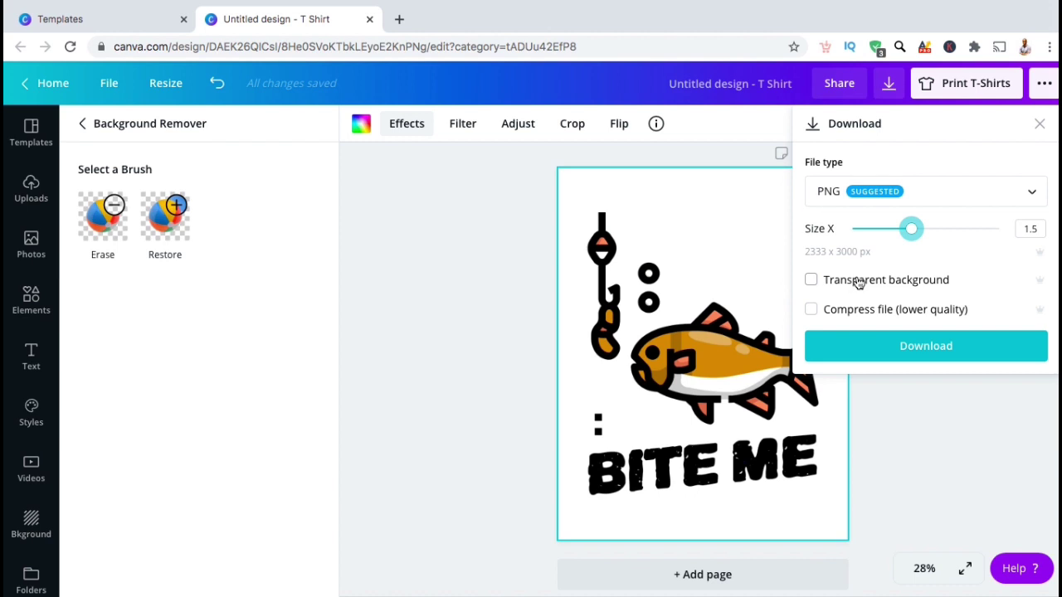
pyautogui.click(812, 281)
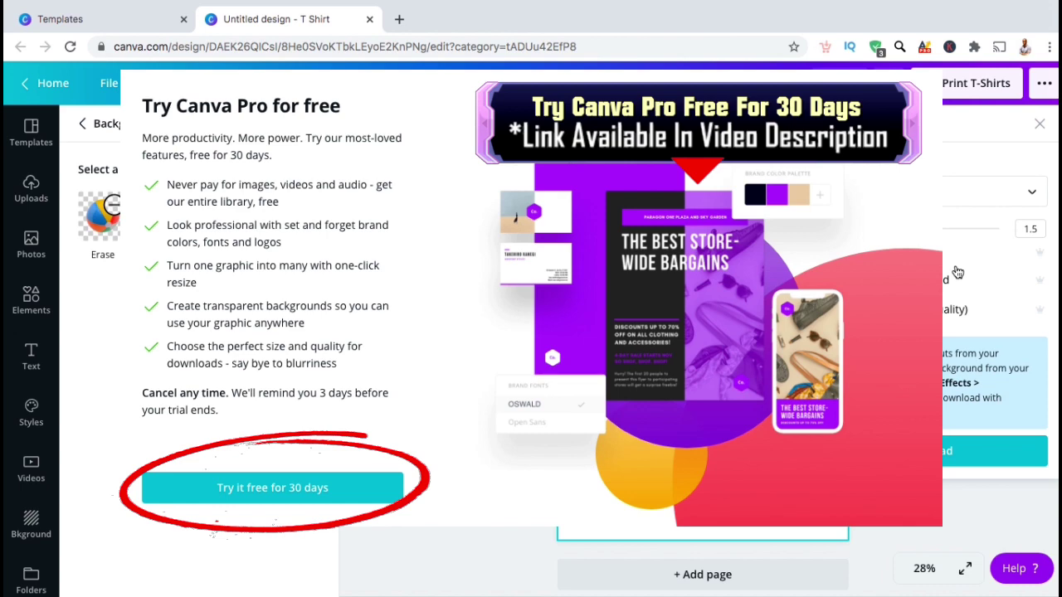
# Start the free 30-day Canva Pro trial and download the design as a transparent PNG.
pyautogui.click(164, 490)
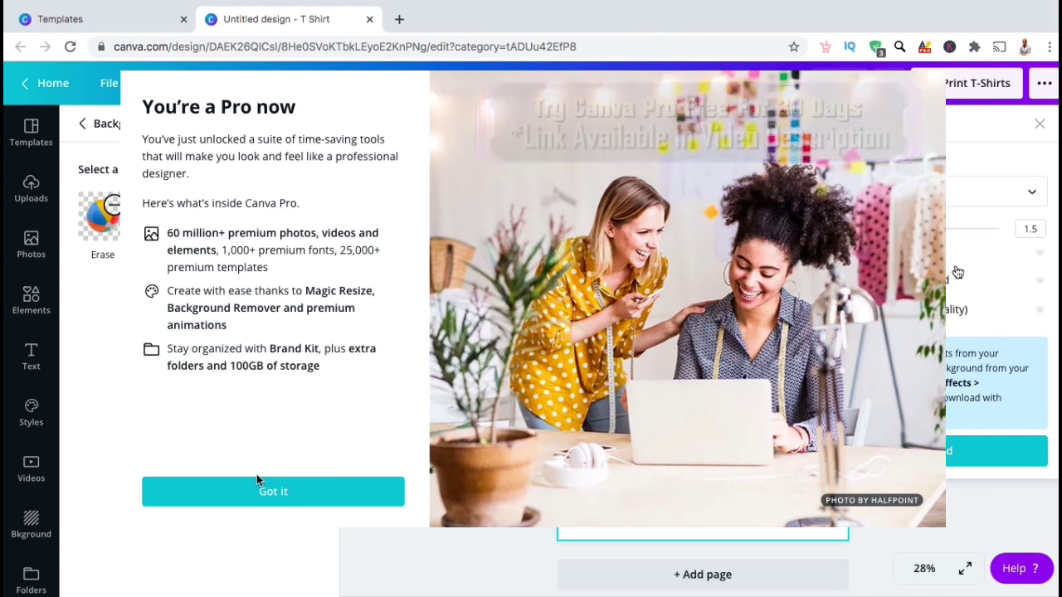
pyautogui.click(258, 492)
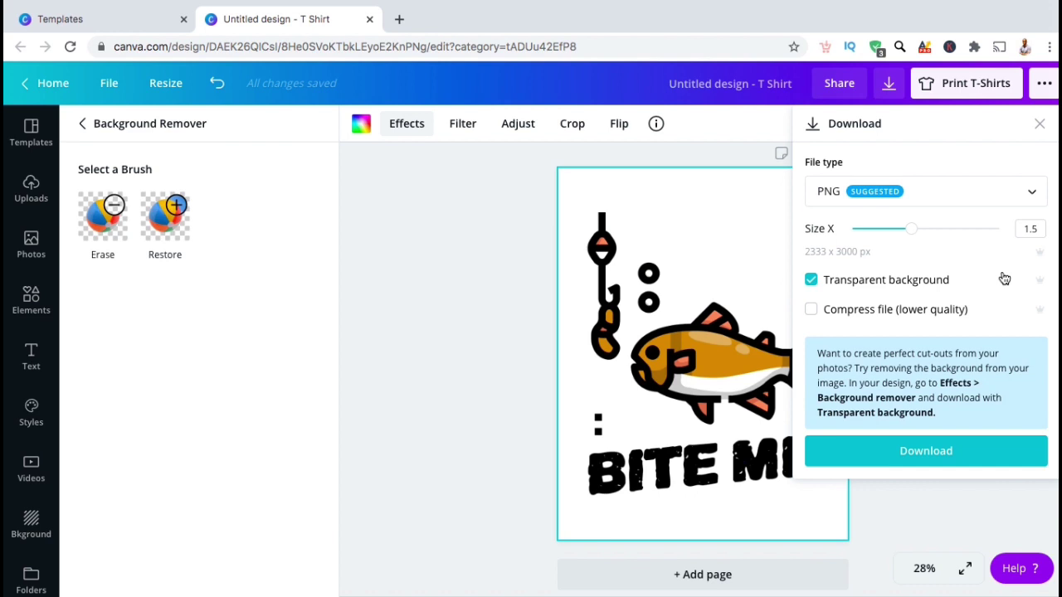
pyautogui.click(903, 457)
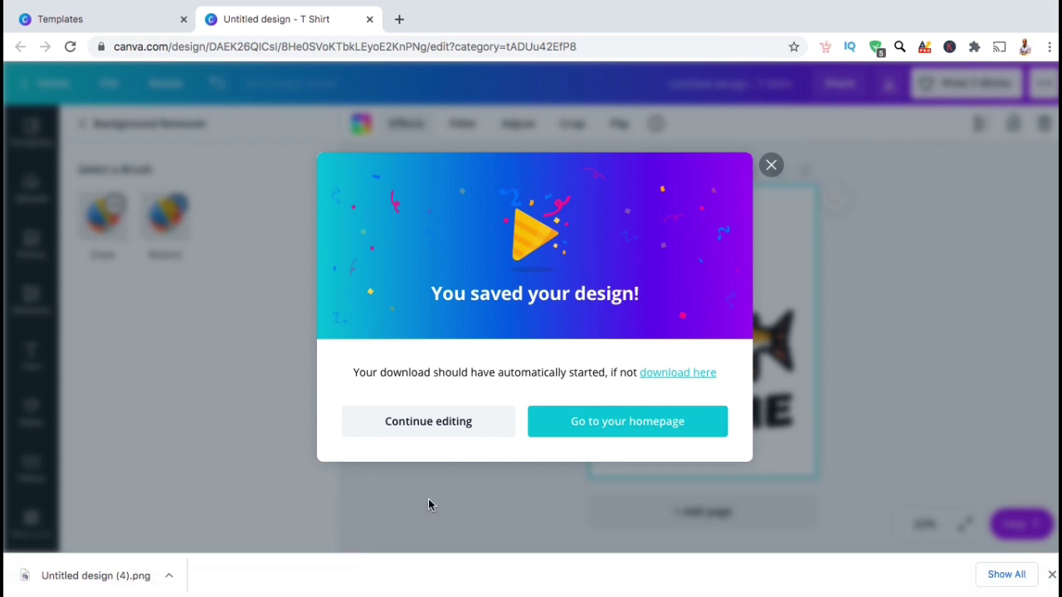
# Show the options for the downloaded file Untitled design (4).png.
pyautogui.click(169, 574)
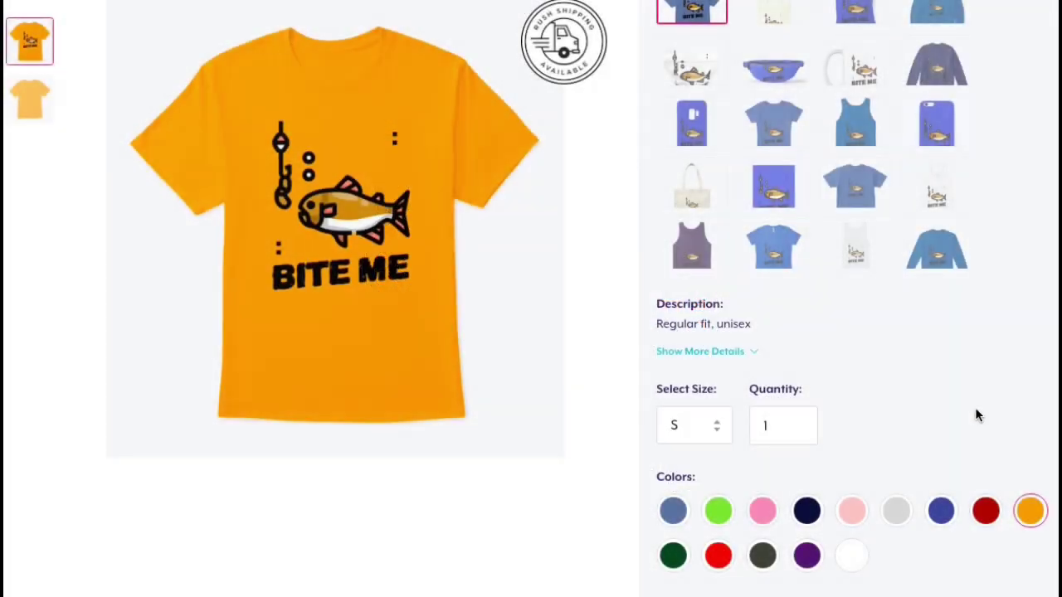
# Preview the BITE ME shirt in steel blue, royal blue, orange, red and purple.
pyautogui.click(675, 512)
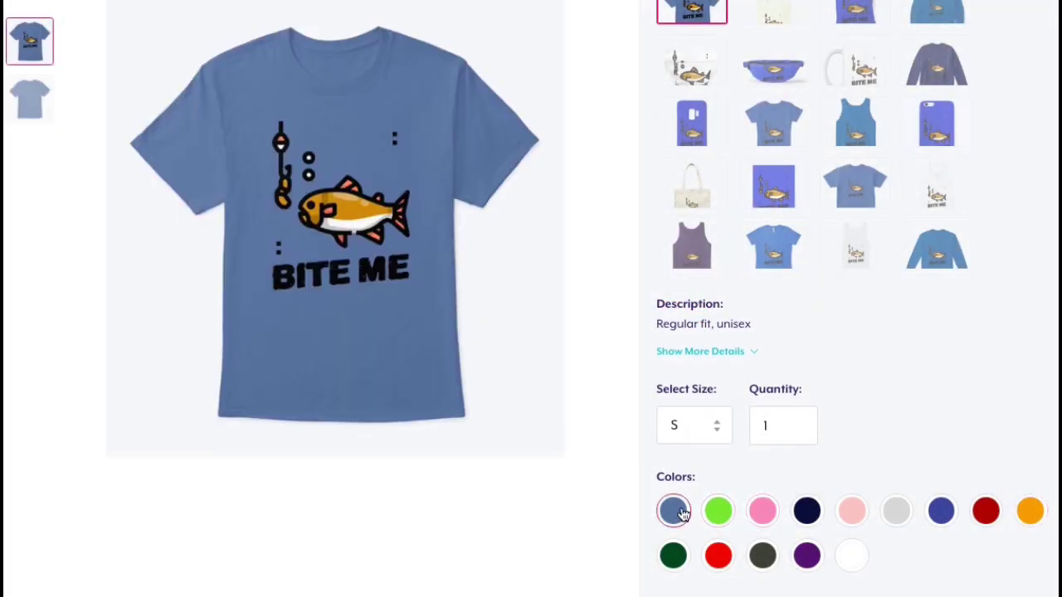
pyautogui.click(944, 515)
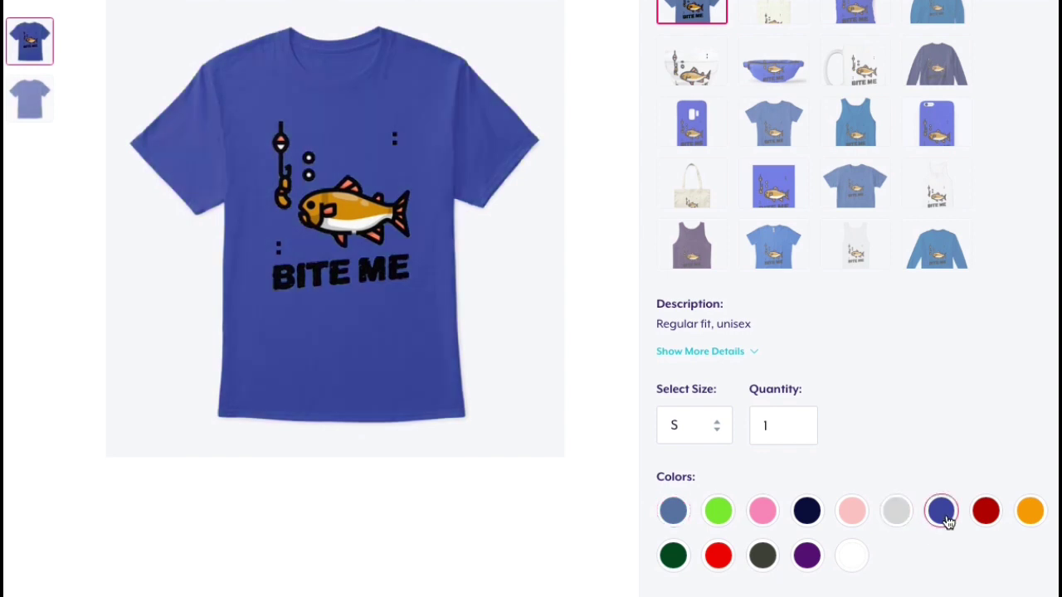
pyautogui.click(1028, 510)
pyautogui.click(718, 555)
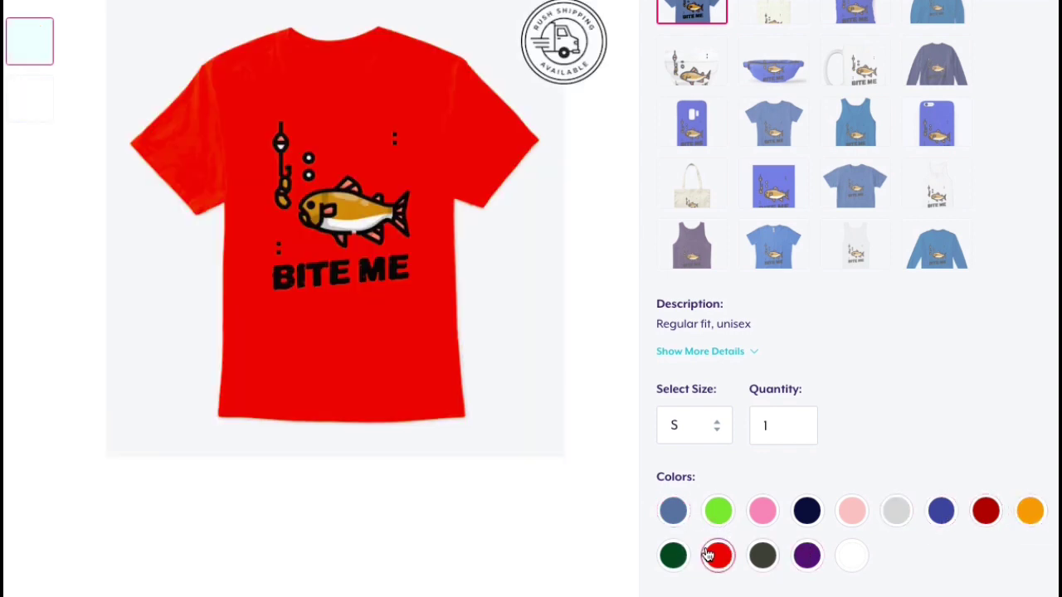
pyautogui.click(806, 561)
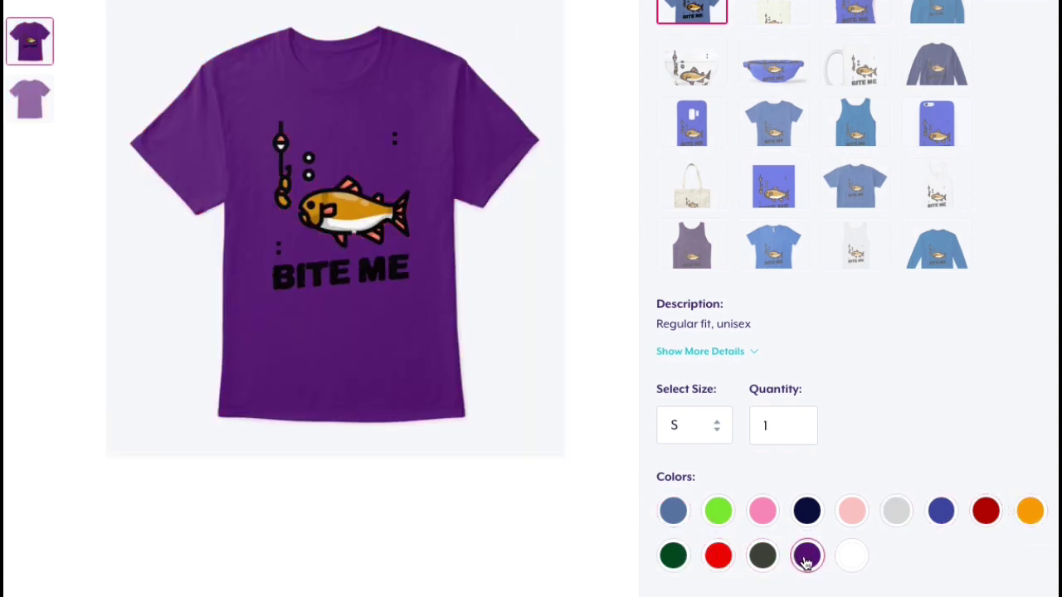